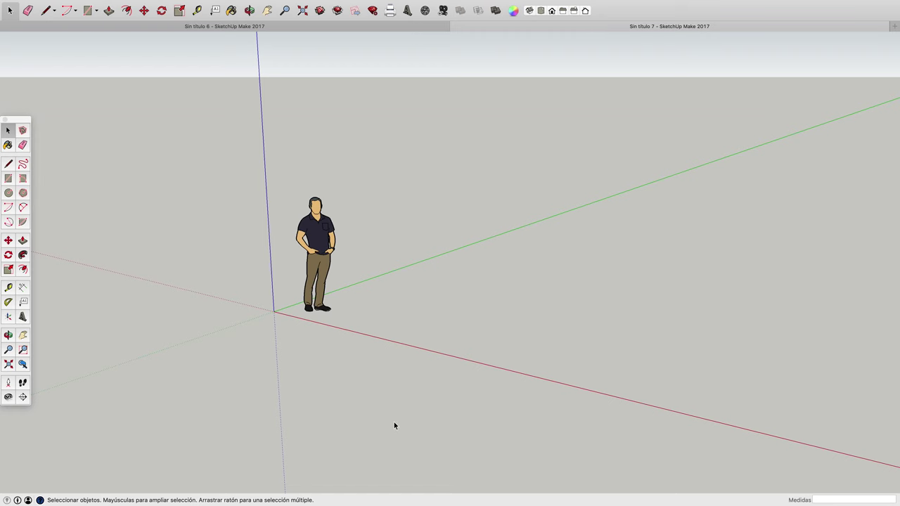
Delete the default human scale figure so only the empty axes remain
{"action": "left_click", "coordinate": [318, 242]}
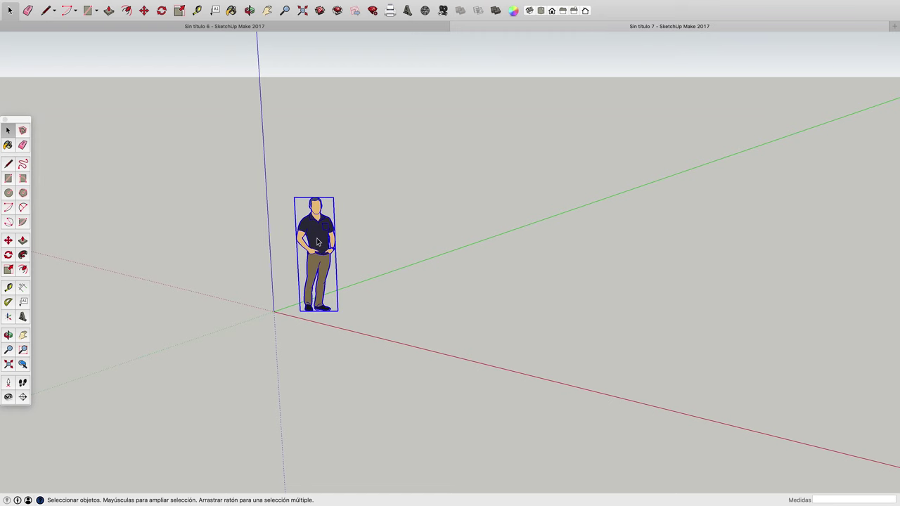
{"action": "key", "text": "Delete"}
{"action": "scroll", "coordinate": [317, 242], "scroll_direction": "down", "scroll_amount": 2}
{"action": "left_click", "coordinate": [7, 179]}
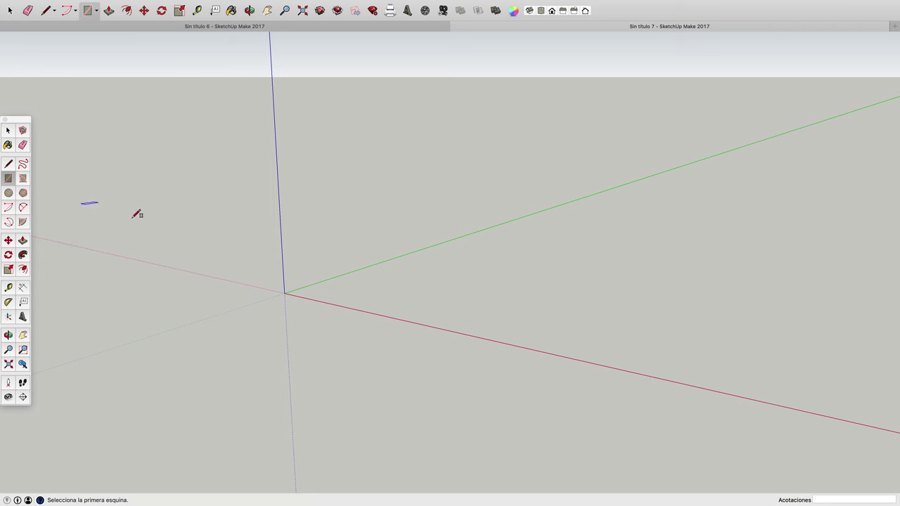
Draw a 4000 × 4000 mm square starting at the axis origin
{"action": "left_click", "coordinate": [285, 293]}
{"action": "type", "text": "4000;4000"}
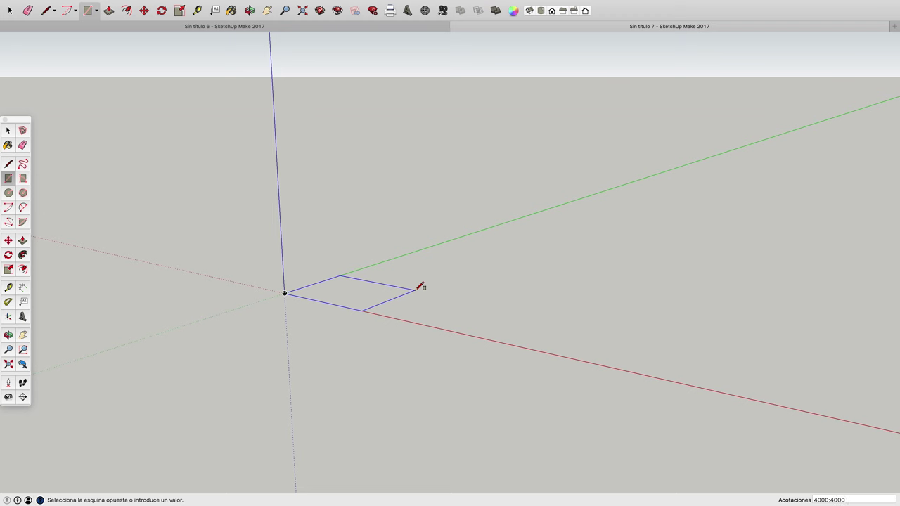
{"action": "key", "text": "Return"}
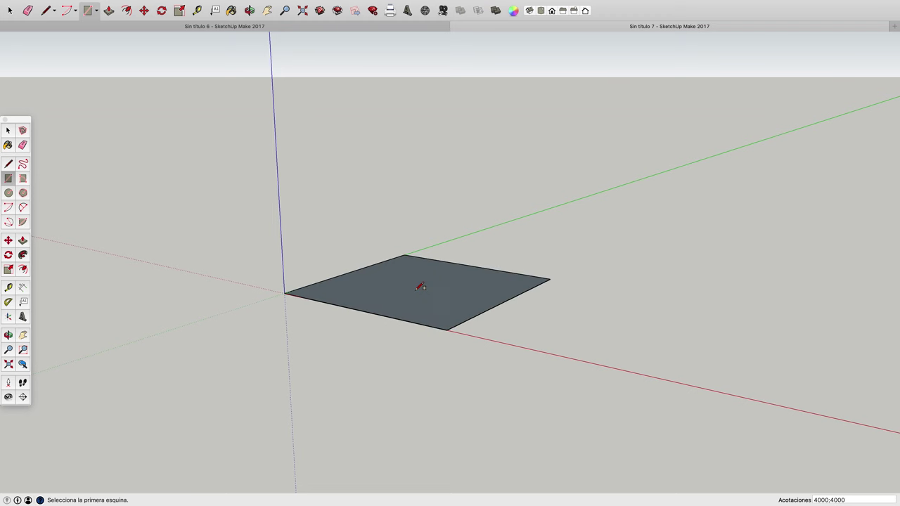
Push/Pull the square up 4000 mm into a cube
{"action": "left_click", "coordinate": [23, 240]}
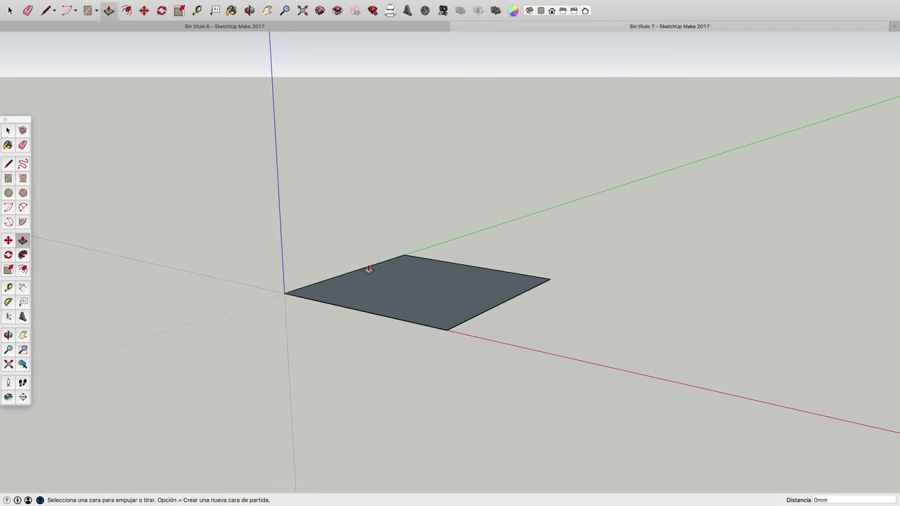
{"action": "left_click_drag", "start_coordinate": [390, 288], "coordinate": [389, 220]}
{"action": "type", "text": "4000"}
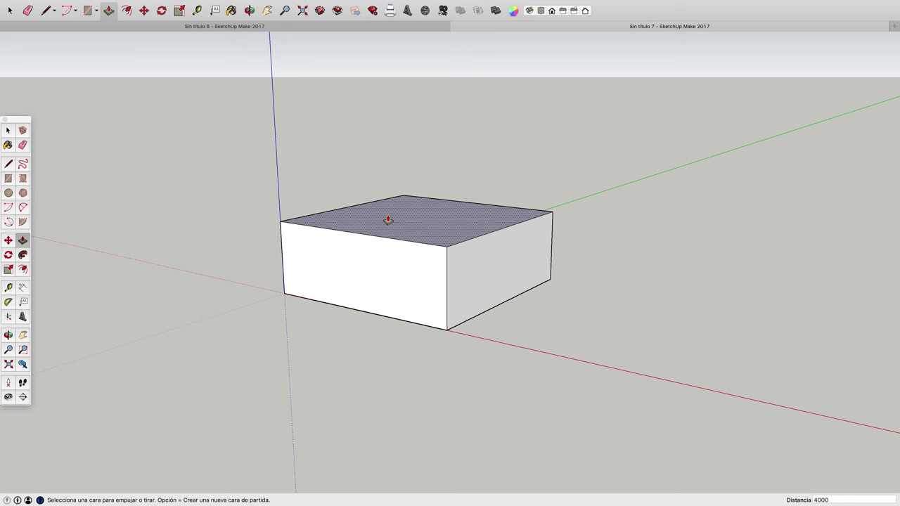
{"action": "key", "text": "Return"}
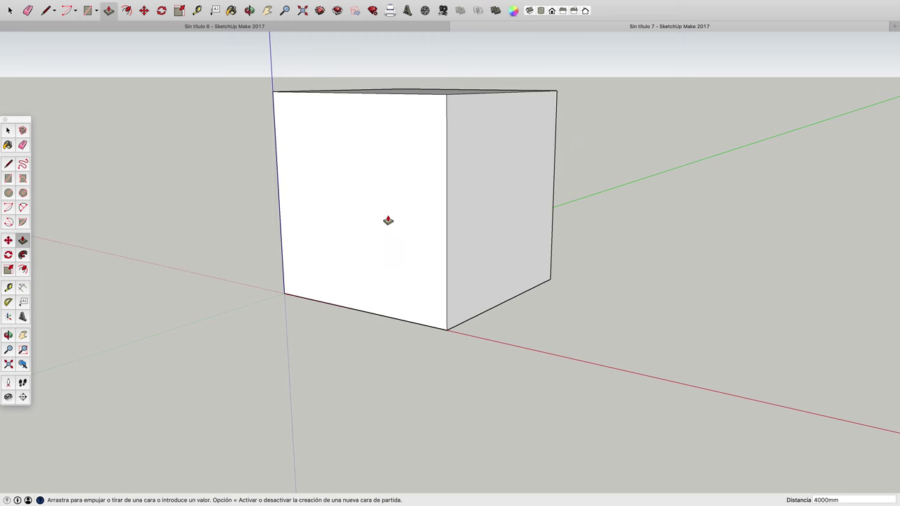
{"action": "left_click", "coordinate": [8, 164]}
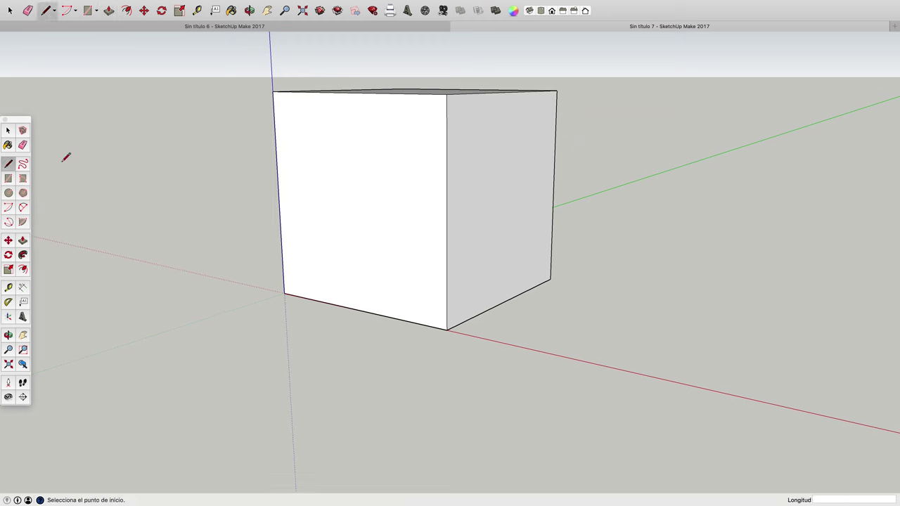
Draw top-to-bottom corner diagonals, about 5657 mm, across two side faces of the cube
{"action": "left_click", "coordinate": [557, 91]}
{"action": "left_click", "coordinate": [448, 330]}
{"action": "left_click", "coordinate": [251, 10]}
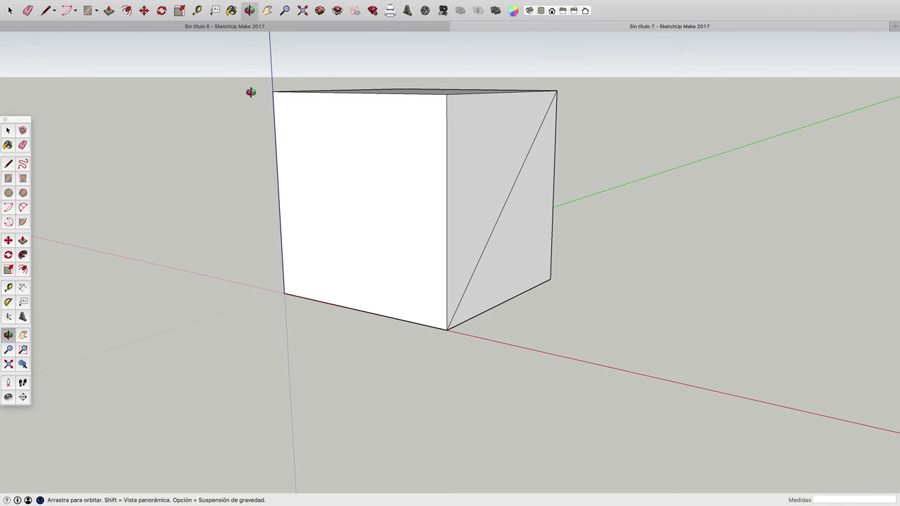
{"action": "mouse_move", "coordinate": [253, 133]}
{"action": "left_mouse_down"}
{"action": "mouse_move", "coordinate": [324, 145]}
{"action": "mouse_move", "coordinate": [600, 134]}
{"action": "mouse_move", "coordinate": [83, 176]}
{"action": "left_mouse_up"}
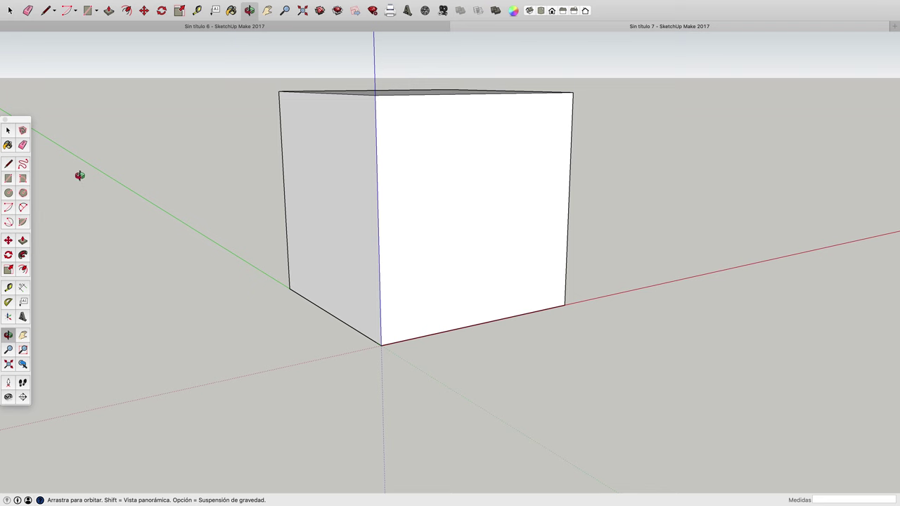
{"action": "left_click", "coordinate": [9, 165]}
{"action": "left_click", "coordinate": [375, 94]}
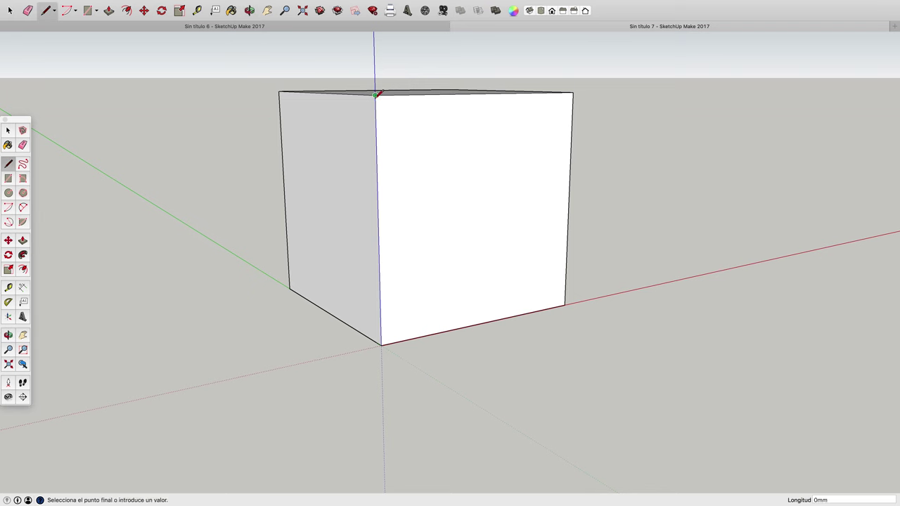
{"action": "left_click", "coordinate": [290, 288]}
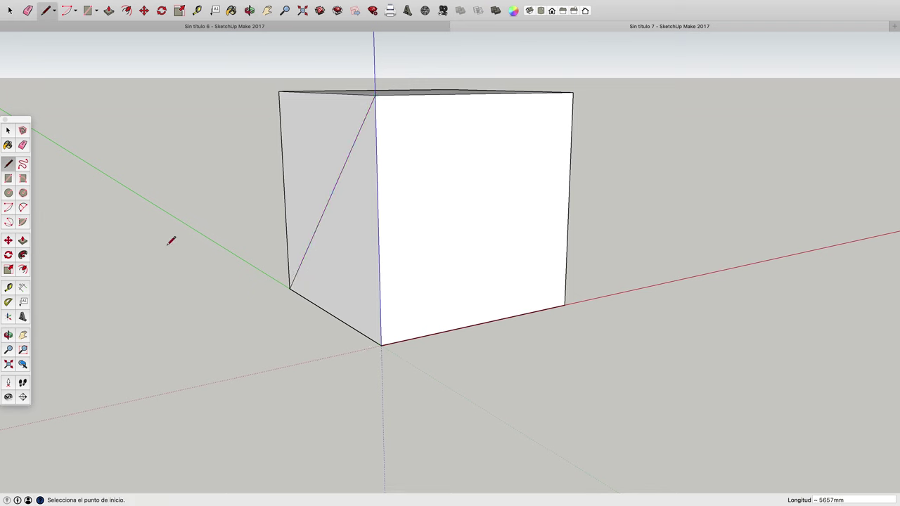
{"action": "left_click", "coordinate": [23, 145]}
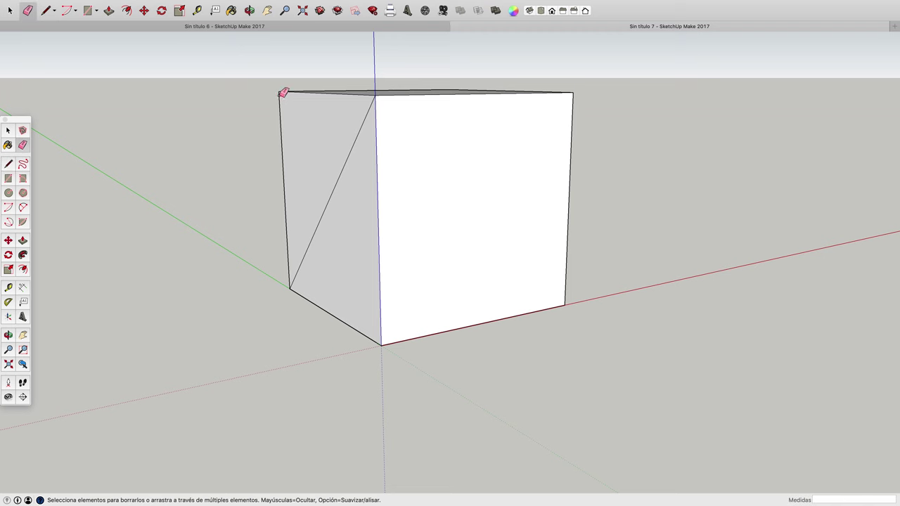
Erase every cube edge and face except the two sloping diagonal lines
{"action": "left_click_drag", "start_coordinate": [284, 90], "coordinate": [285, 91]}
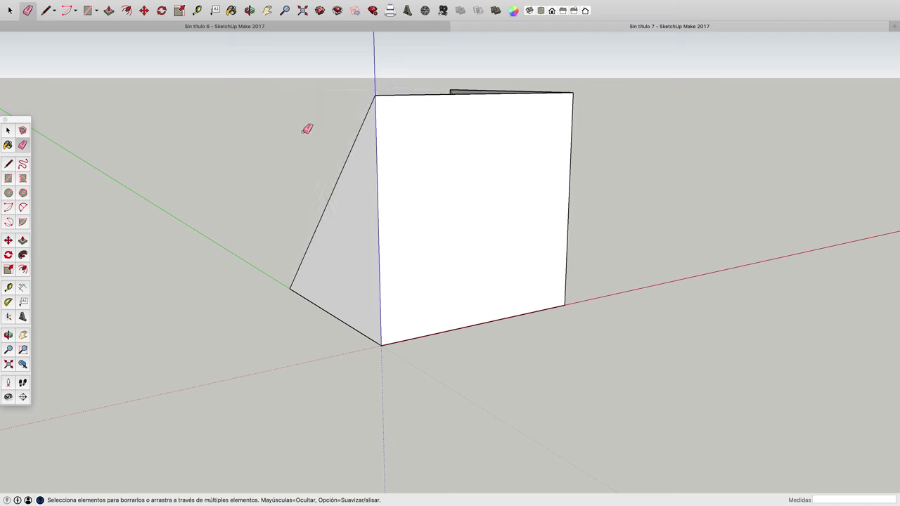
{"action": "left_click", "coordinate": [383, 344]}
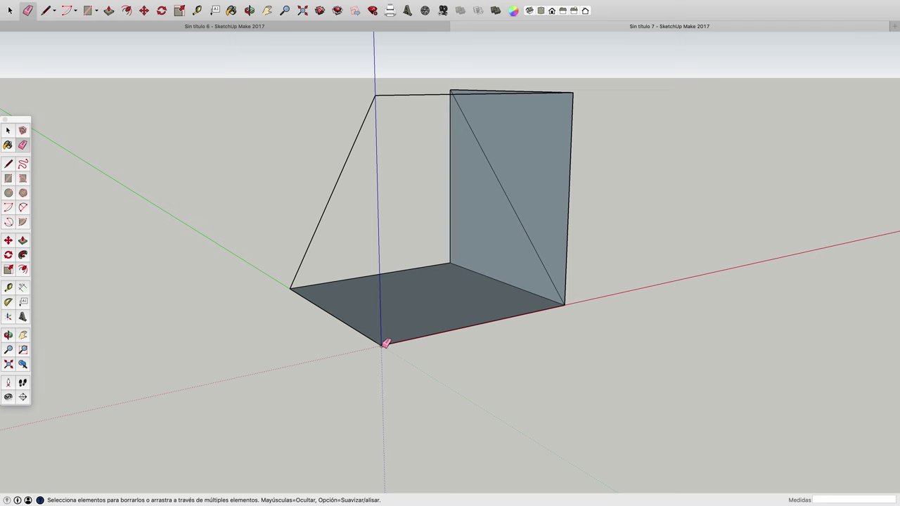
{"action": "left_click", "coordinate": [385, 344]}
{"action": "left_click", "coordinate": [410, 268]}
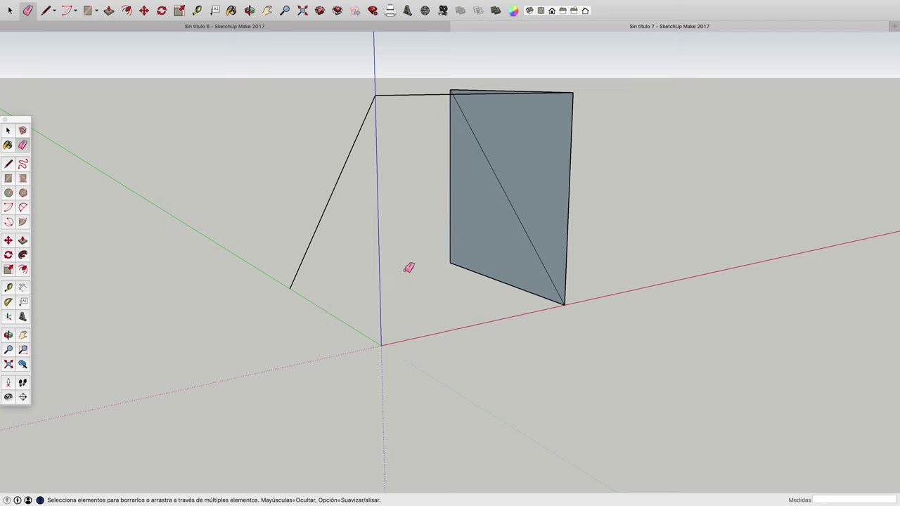
{"action": "left_click", "coordinate": [423, 95]}
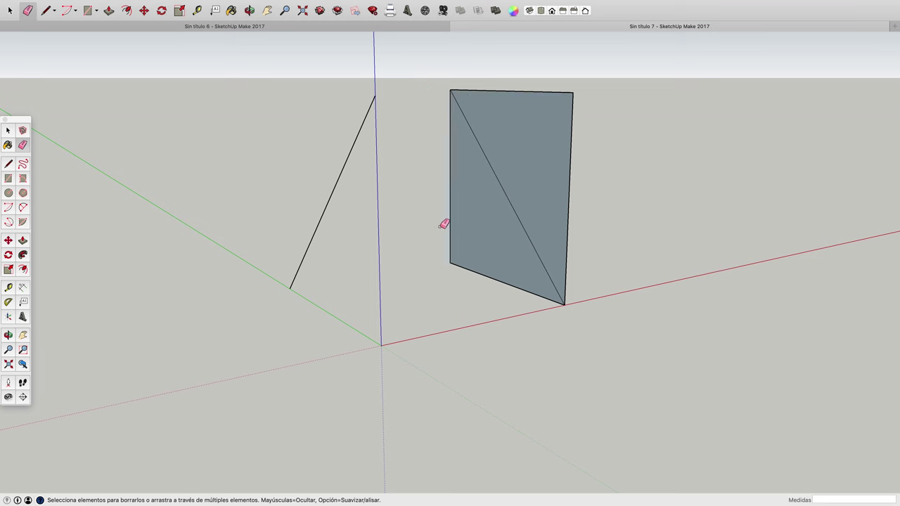
{"action": "left_click_drag", "start_coordinate": [452, 263], "coordinate": [453, 263]}
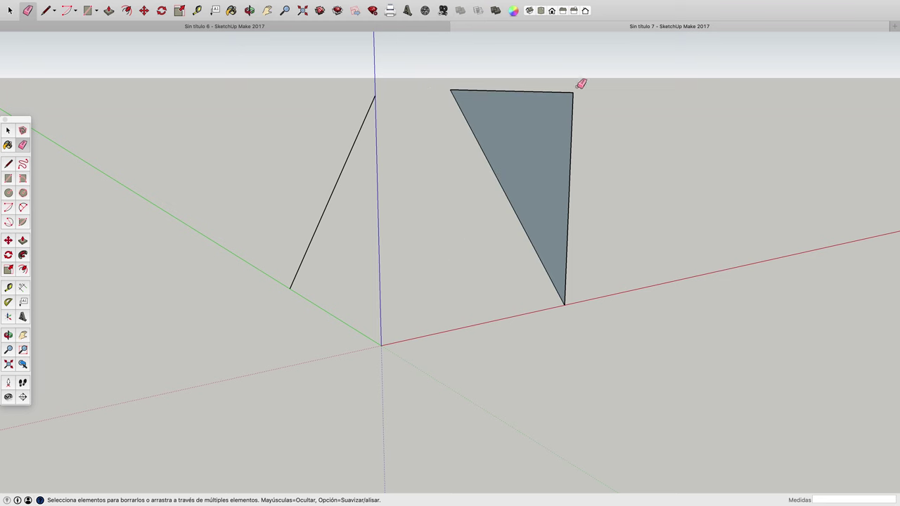
{"action": "left_click_drag", "start_coordinate": [578, 89], "coordinate": [575, 90]}
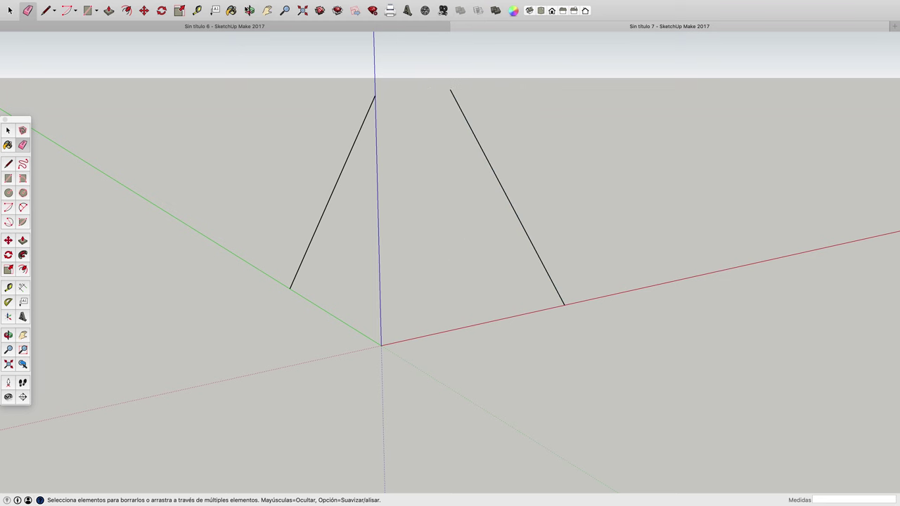
{"action": "key", "text": "o"}
{"action": "mouse_move", "coordinate": [538, 209]}
{"action": "left_mouse_down"}
{"action": "mouse_move", "coordinate": [303, 248]}
{"action": "mouse_move", "coordinate": [249, 209]}
{"action": "left_mouse_up"}
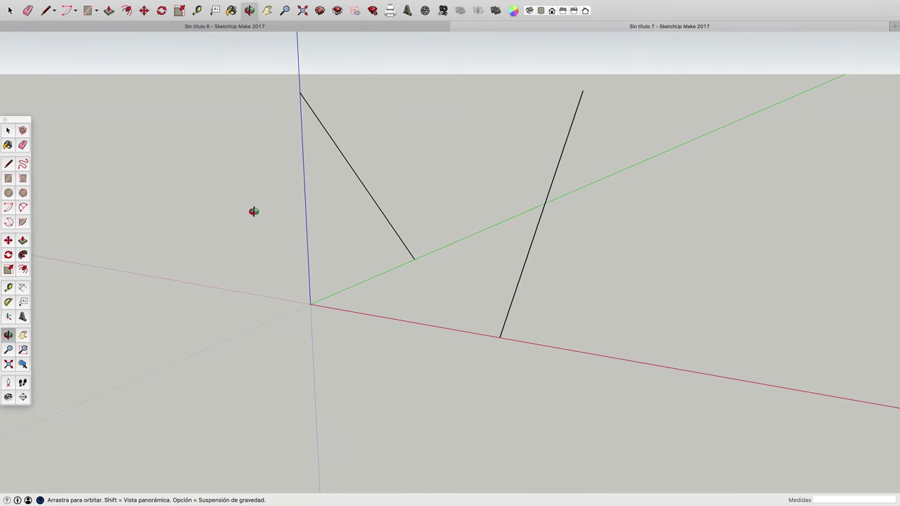
Connect the tops and feet of the two sloping lines with edges, closing triangular faces
{"action": "left_click", "coordinate": [8, 165]}
{"action": "left_click", "coordinate": [300, 92]}
{"action": "left_click", "coordinate": [582, 90]}
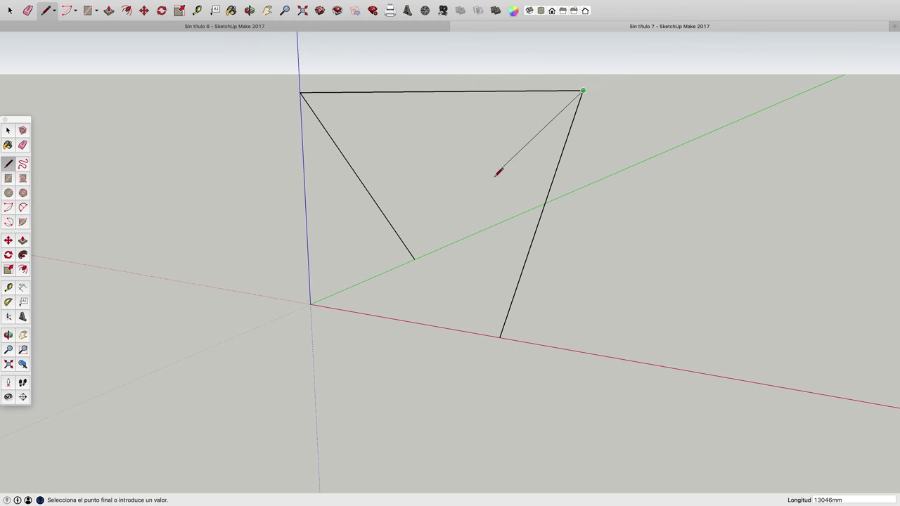
{"action": "left_click", "coordinate": [415, 259]}
{"action": "left_click", "coordinate": [415, 260]}
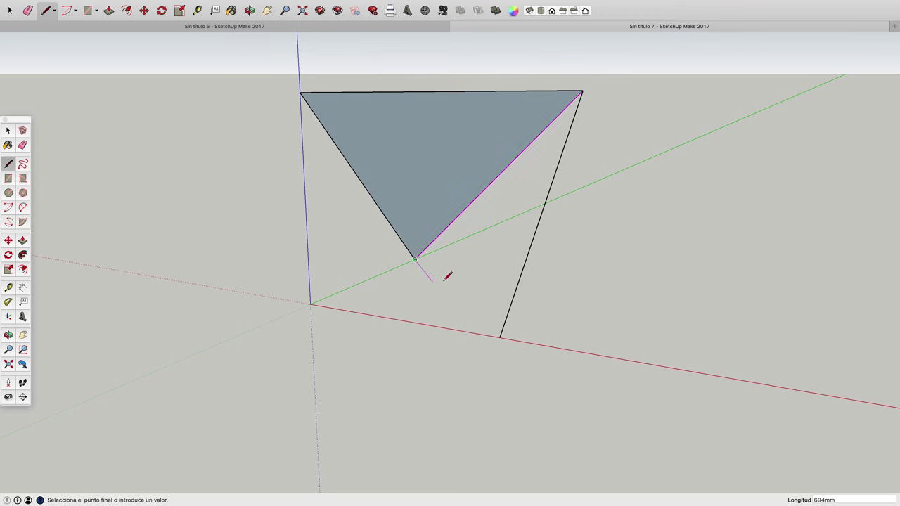
{"action": "left_click", "coordinate": [500, 337]}
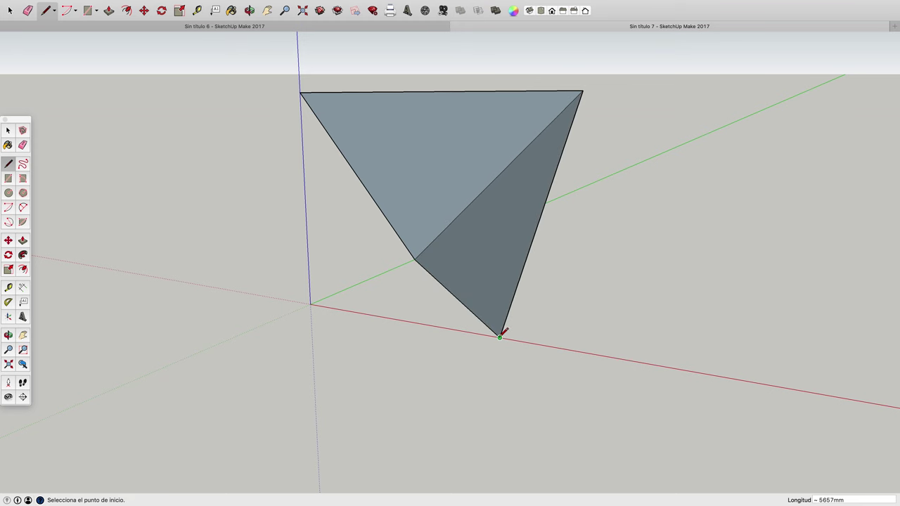
{"action": "left_click", "coordinate": [500, 337]}
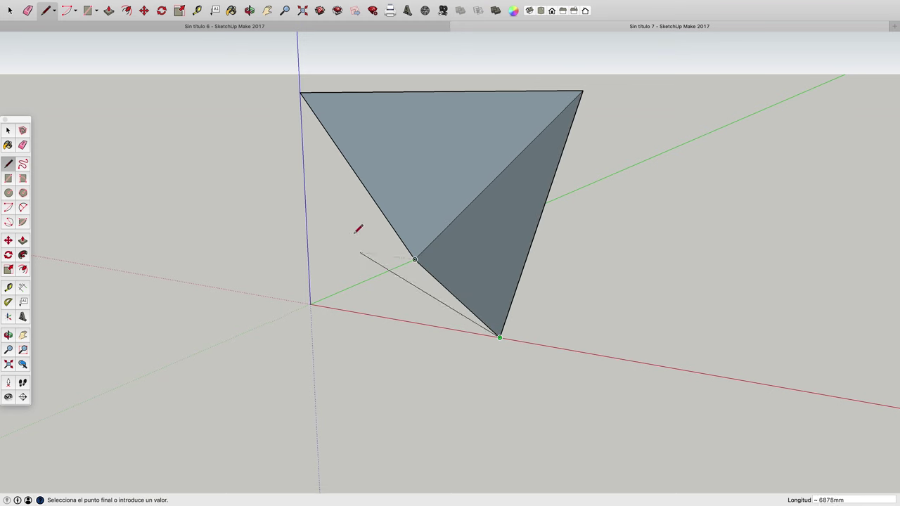
{"action": "left_click", "coordinate": [300, 92]}
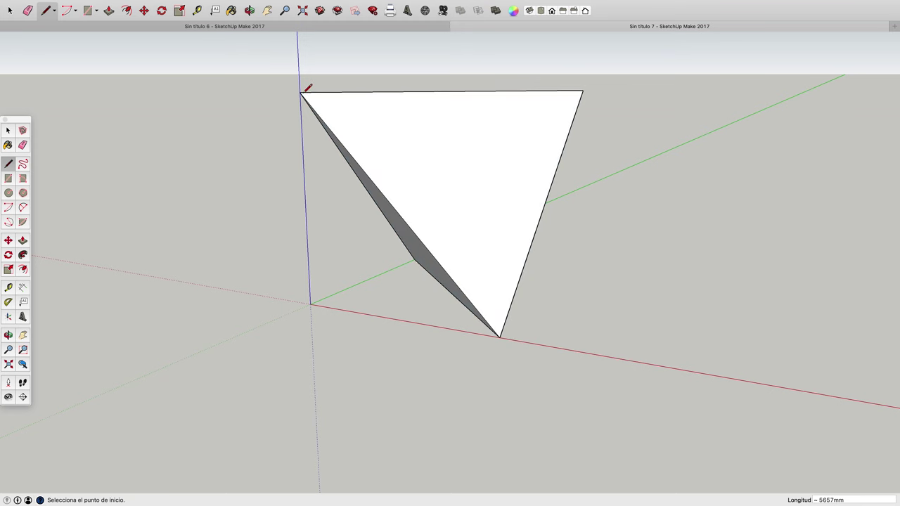
Orbit around the new tetrahedron to check it from several angles
{"action": "left_click", "coordinate": [250, 14]}
{"action": "mouse_move", "coordinate": [260, 211]}
{"action": "left_mouse_down"}
{"action": "mouse_move", "coordinate": [373, 224]}
{"action": "mouse_move", "coordinate": [639, 227]}
{"action": "left_mouse_up"}
{"action": "mouse_move", "coordinate": [359, 253]}
{"action": "left_mouse_down"}
{"action": "mouse_move", "coordinate": [363, 262]}
{"action": "mouse_move", "coordinate": [773, 284]}
{"action": "left_mouse_up"}
{"action": "mouse_move", "coordinate": [317, 263]}
{"action": "left_mouse_down"}
{"action": "mouse_move", "coordinate": [653, 277]}
{"action": "mouse_move", "coordinate": [350, 299]}
{"action": "mouse_move", "coordinate": [624, 275]}
{"action": "mouse_move", "coordinate": [316, 312]}
{"action": "mouse_move", "coordinate": [401, 299]}
{"action": "mouse_move", "coordinate": [565, 242]}
{"action": "left_mouse_up"}
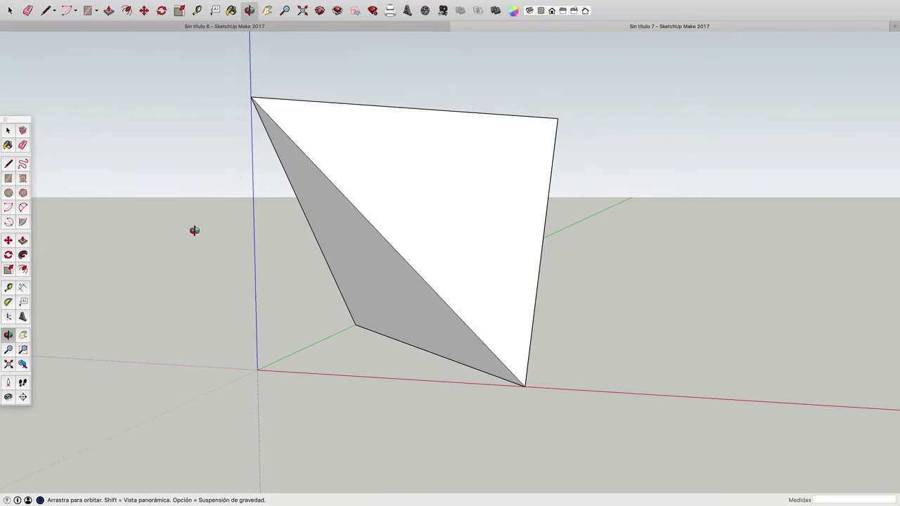
Rotate the tetrahedron 51.7° about its lower edge so it stands upright
{"action": "left_click", "coordinate": [9, 256]}
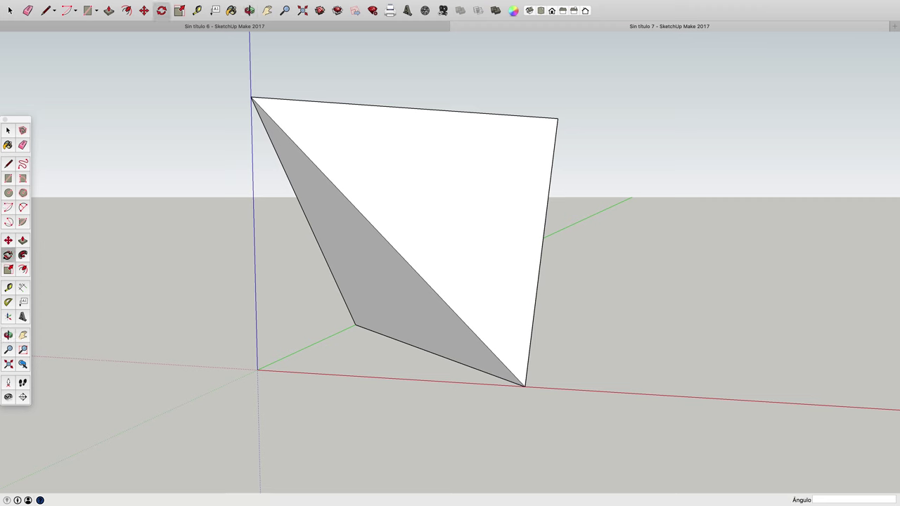
{"action": "left_click", "coordinate": [355, 325]}
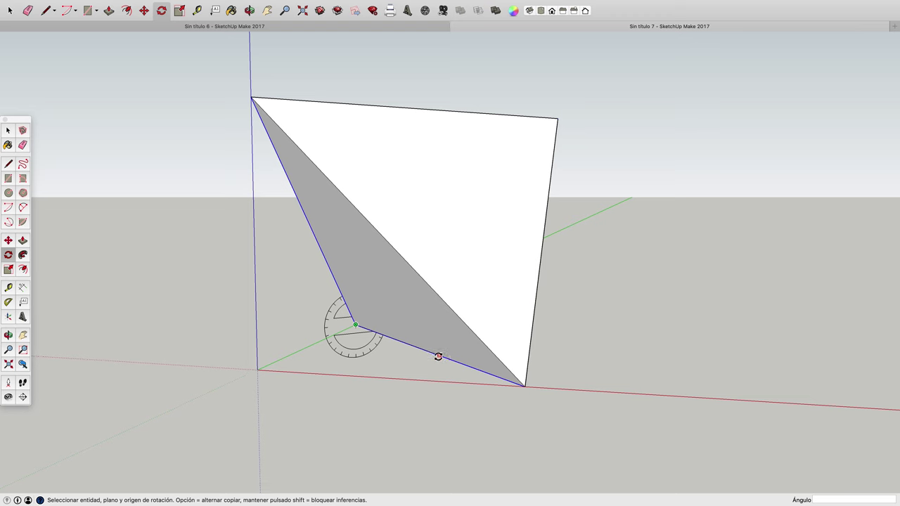
{"action": "left_click", "coordinate": [437, 357]}
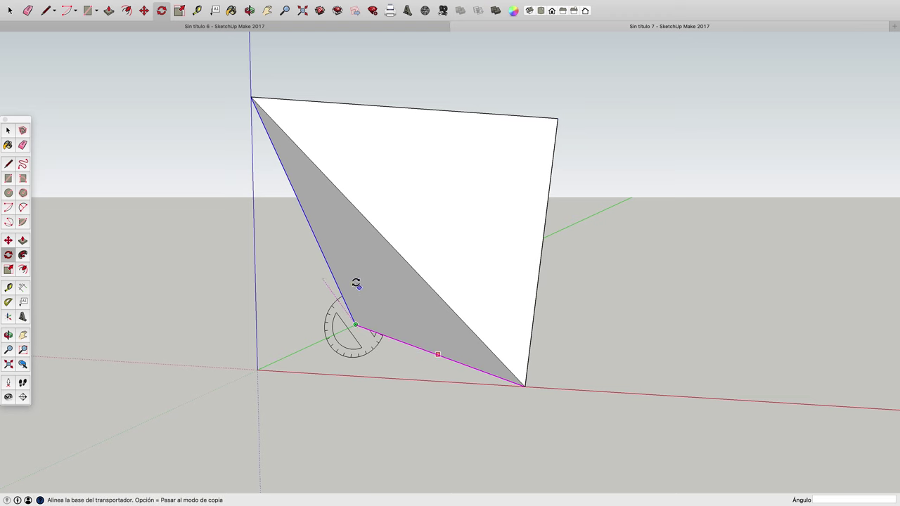
{"action": "left_click", "coordinate": [252, 97]}
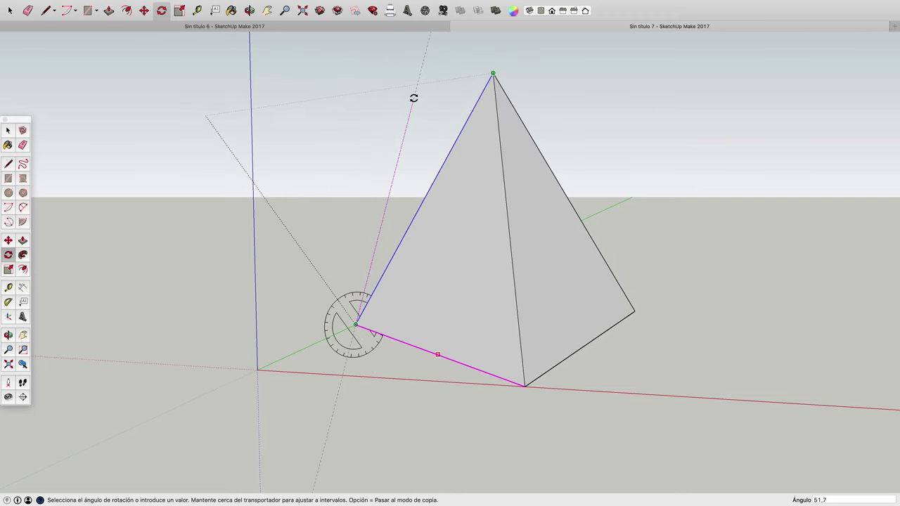
{"action": "left_click", "coordinate": [414, 98]}
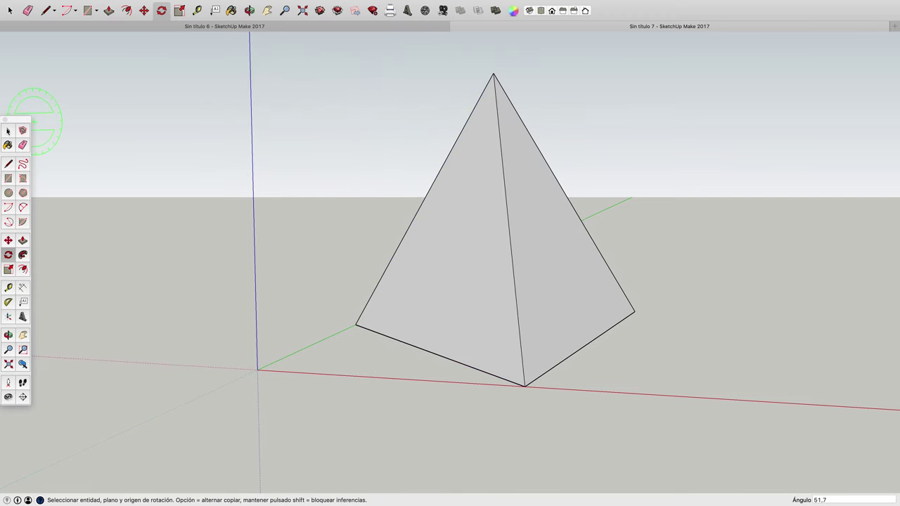
Orbit around the upright pyramid from several sides, then box-select all its faces and edges
{"action": "left_click", "coordinate": [7, 130]}
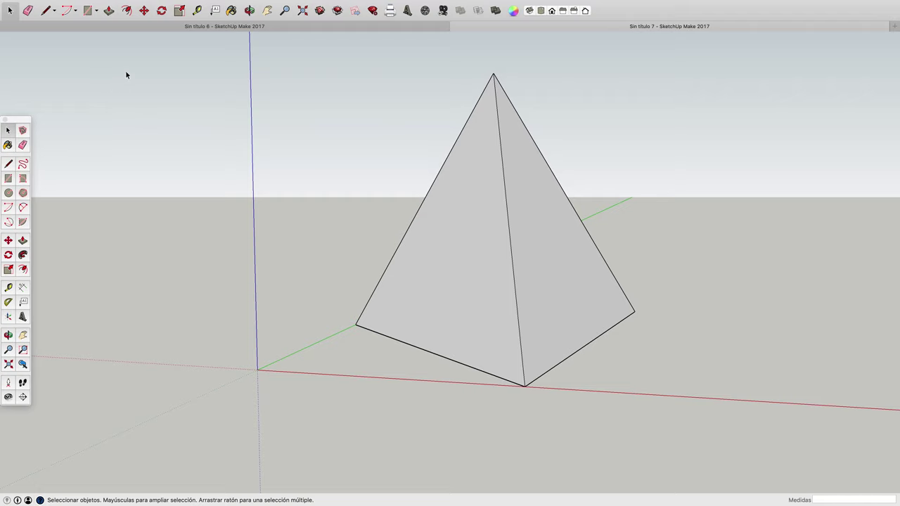
{"action": "left_click", "coordinate": [250, 10]}
{"action": "left_click_drag", "start_coordinate": [508, 260], "coordinate": [105, 293]}
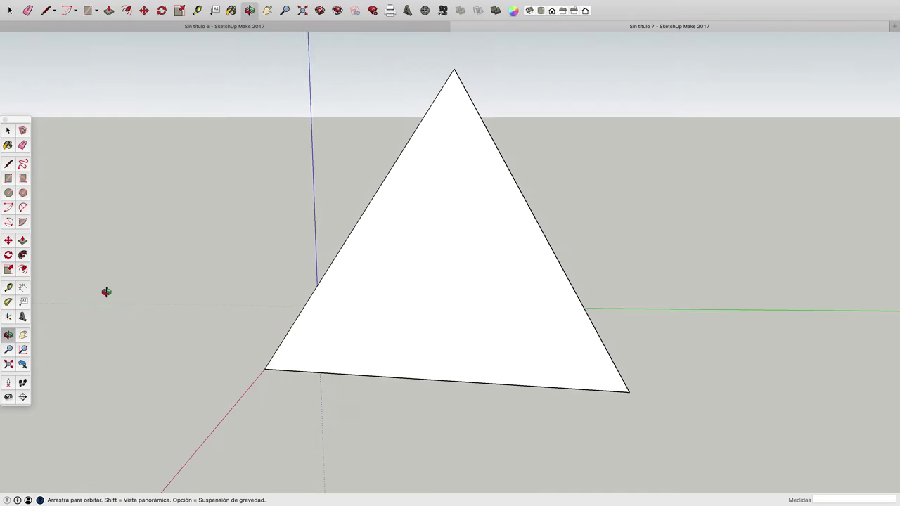
{"action": "mouse_move", "coordinate": [605, 315]}
{"action": "left_mouse_down"}
{"action": "mouse_move", "coordinate": [516, 203]}
{"action": "mouse_move", "coordinate": [175, 272]}
{"action": "mouse_move", "coordinate": [157, 213]}
{"action": "mouse_move", "coordinate": [105, 214]}
{"action": "mouse_move", "coordinate": [338, 247]}
{"action": "left_mouse_up"}
{"action": "mouse_move", "coordinate": [590, 280]}
{"action": "left_mouse_down"}
{"action": "mouse_move", "coordinate": [526, 289]}
{"action": "mouse_move", "coordinate": [82, 295]}
{"action": "left_mouse_up"}
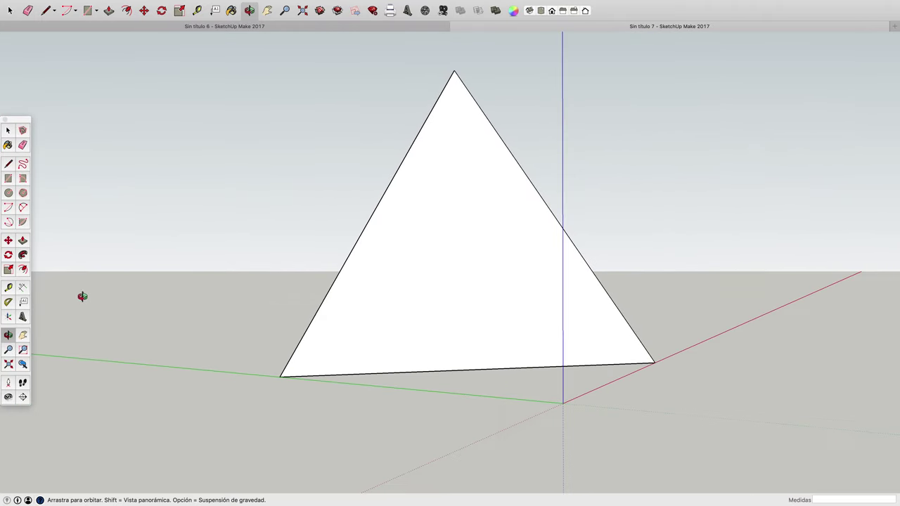
{"action": "mouse_move", "coordinate": [437, 296]}
{"action": "left_mouse_down"}
{"action": "mouse_move", "coordinate": [288, 307]}
{"action": "mouse_move", "coordinate": [115, 295]}
{"action": "left_mouse_up"}
{"action": "left_click_drag", "start_coordinate": [376, 289], "coordinate": [325, 307]}
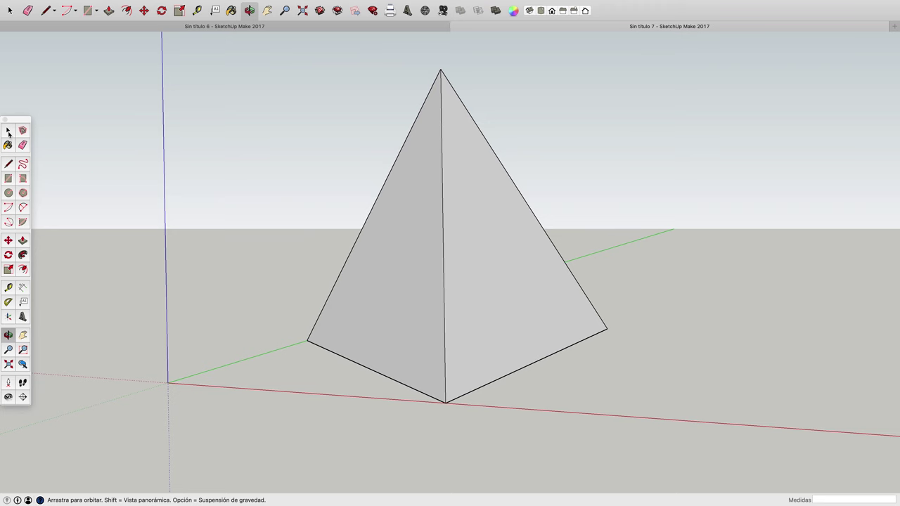
{"action": "left_click", "coordinate": [8, 131]}
{"action": "left_click_drag", "start_coordinate": [240, 58], "coordinate": [640, 493]}
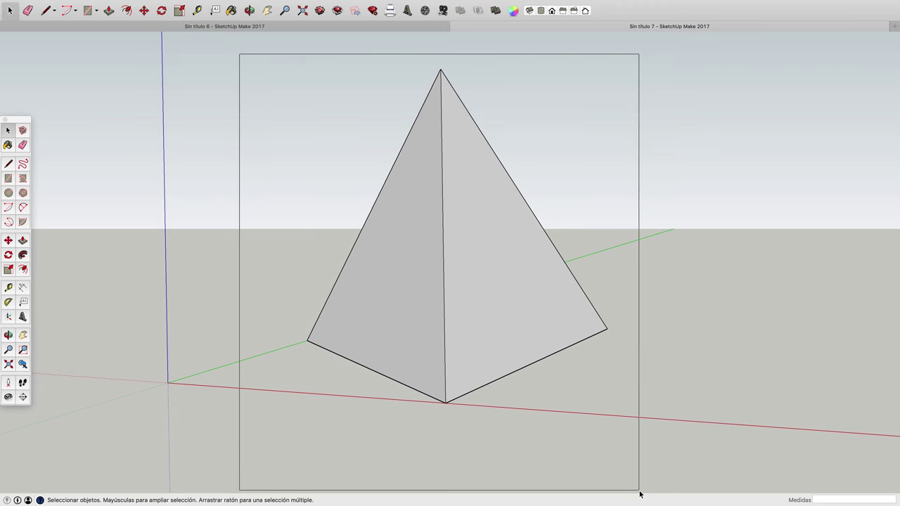
Make the selected pyramid a component named 'Tetraedro'
{"action": "right_click", "coordinate": [412, 332]}
{"action": "left_click", "coordinate": [441, 387]}
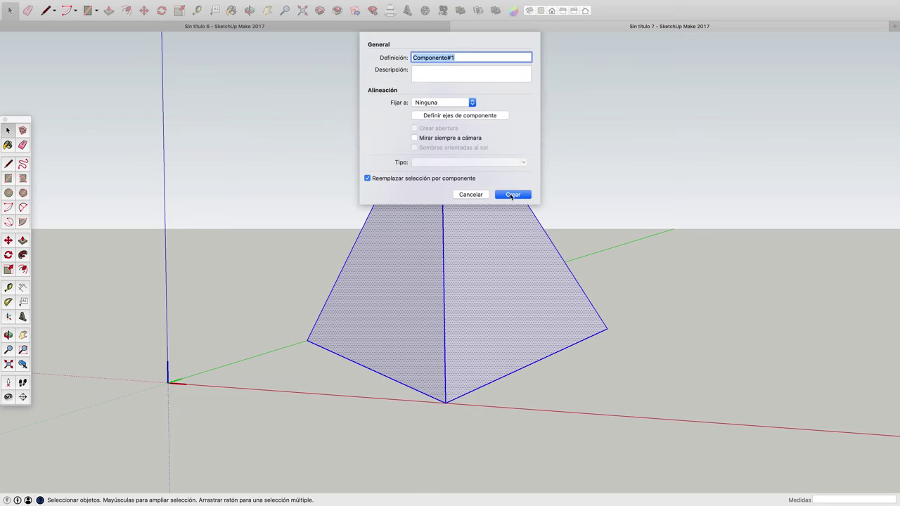
{"action": "type", "text": "Tetraedro"}
{"action": "key", "text": "Return"}
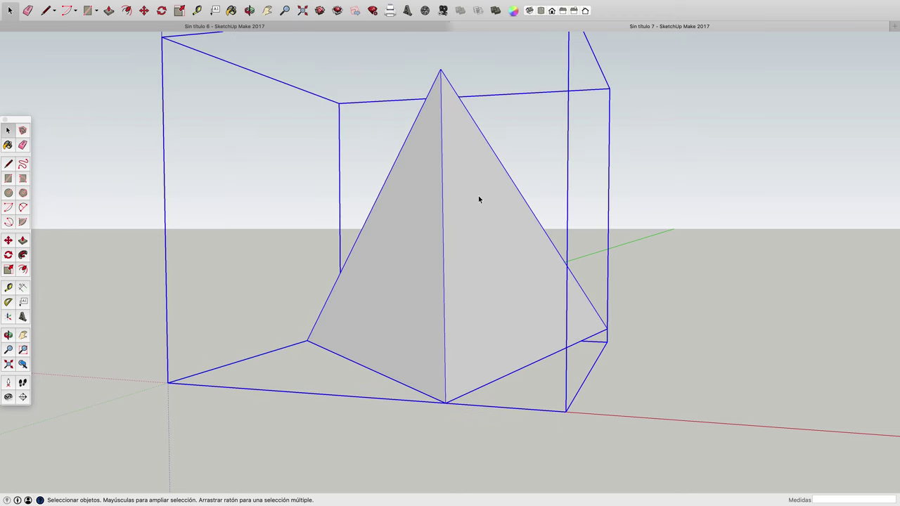
Zoom, pan and orbit to frame the Tetraedro component from above
{"action": "scroll", "coordinate": [320, 102], "scroll_direction": "down", "scroll_amount": 3}
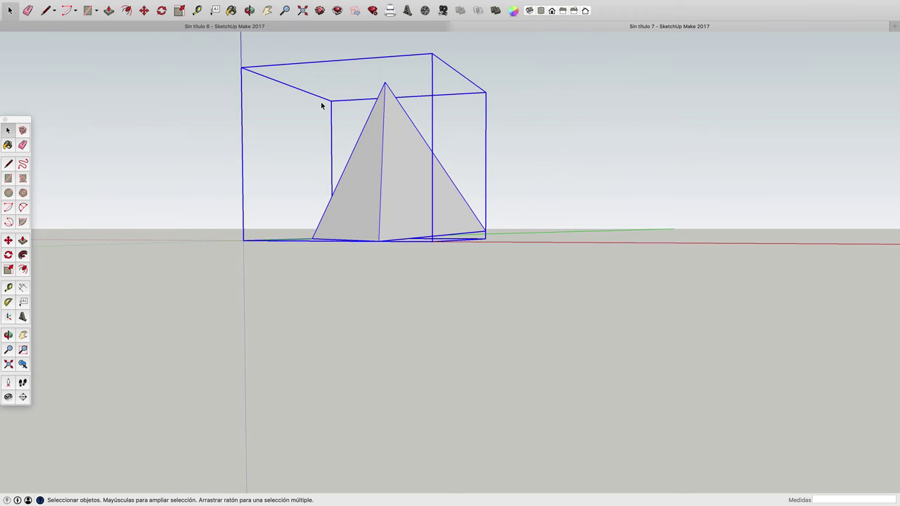
{"action": "left_click", "coordinate": [267, 11]}
{"action": "left_click_drag", "start_coordinate": [357, 111], "coordinate": [341, 254]}
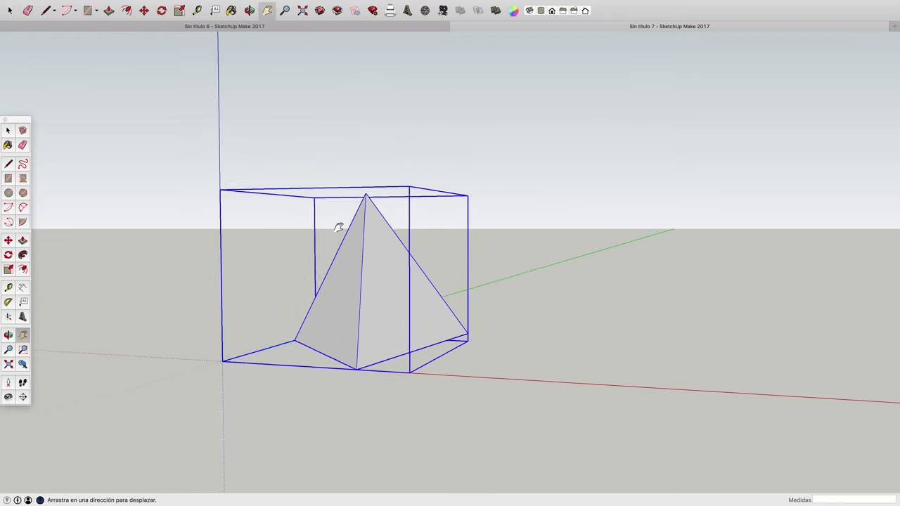
{"action": "key", "text": "o"}
{"action": "left_click_drag", "start_coordinate": [277, 192], "coordinate": [130, 268]}
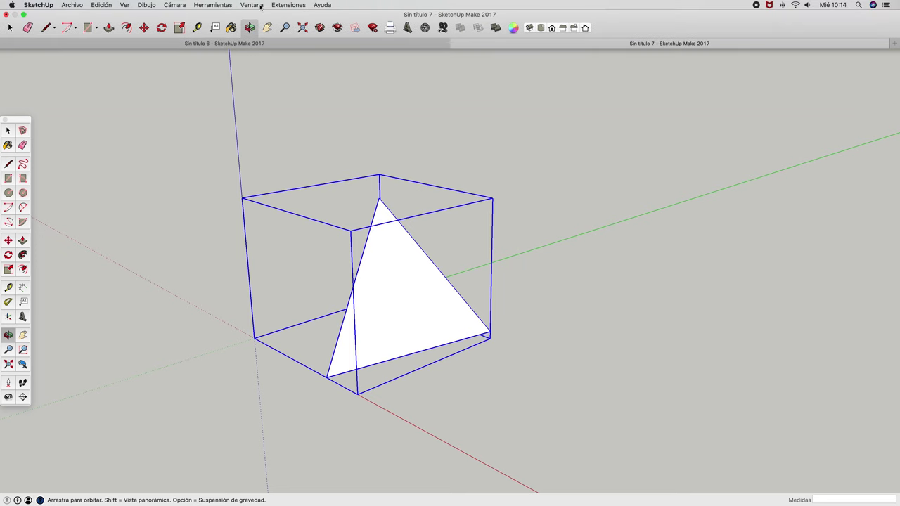
Apply the 'Trazos de pincel sobre lienzo' style from the Estilos variados collection and open its Edit settings
{"action": "left_click", "coordinate": [260, 7]}
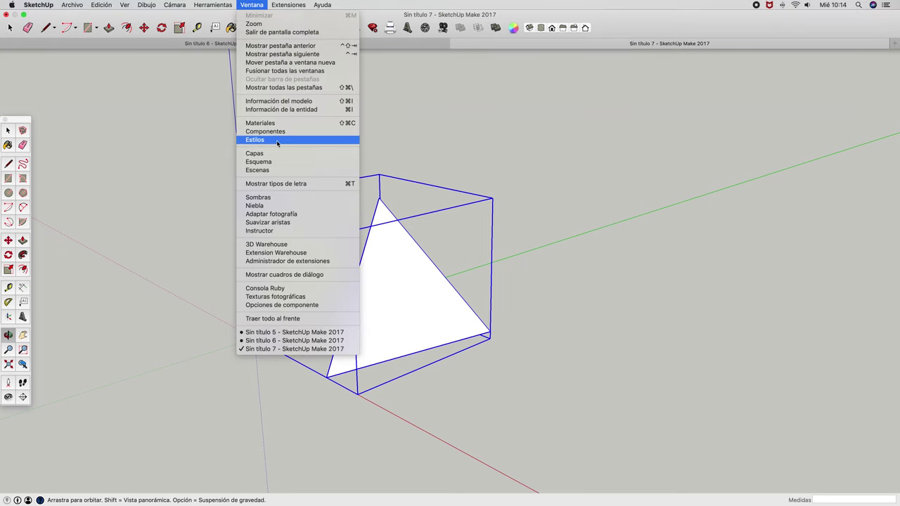
{"action": "left_click", "coordinate": [278, 142]}
{"action": "left_click", "coordinate": [856, 75]}
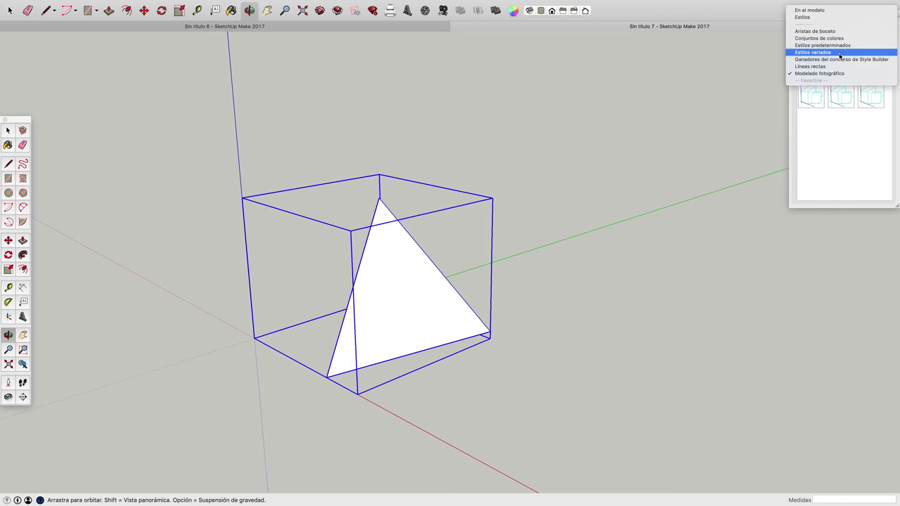
{"action": "left_click", "coordinate": [839, 57]}
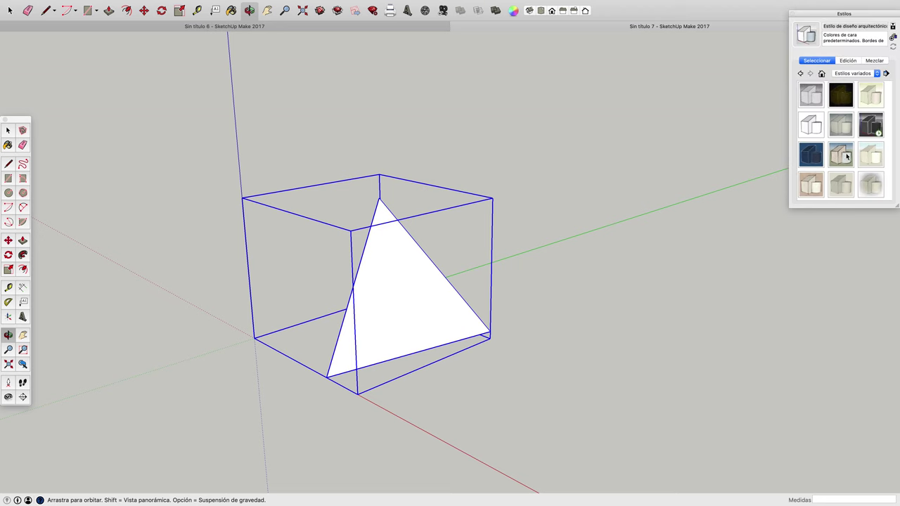
{"action": "left_click", "coordinate": [847, 157]}
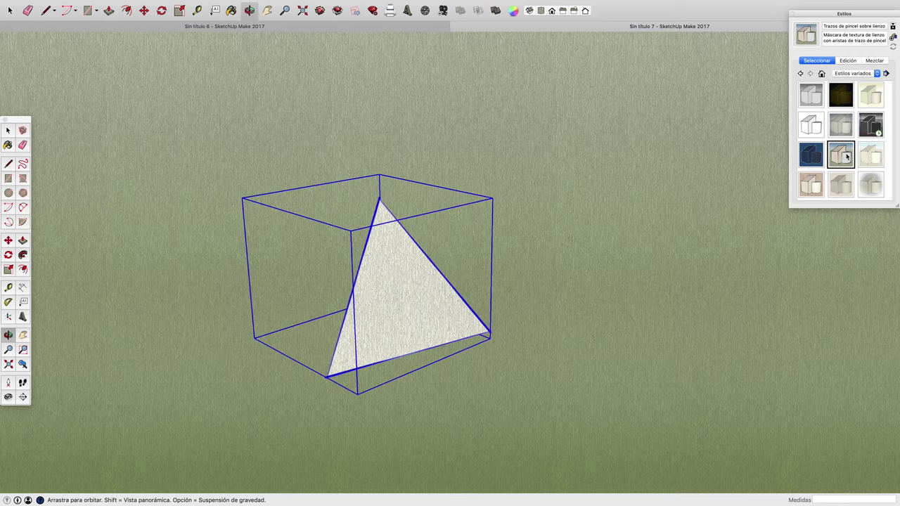
{"action": "left_click", "coordinate": [848, 62]}
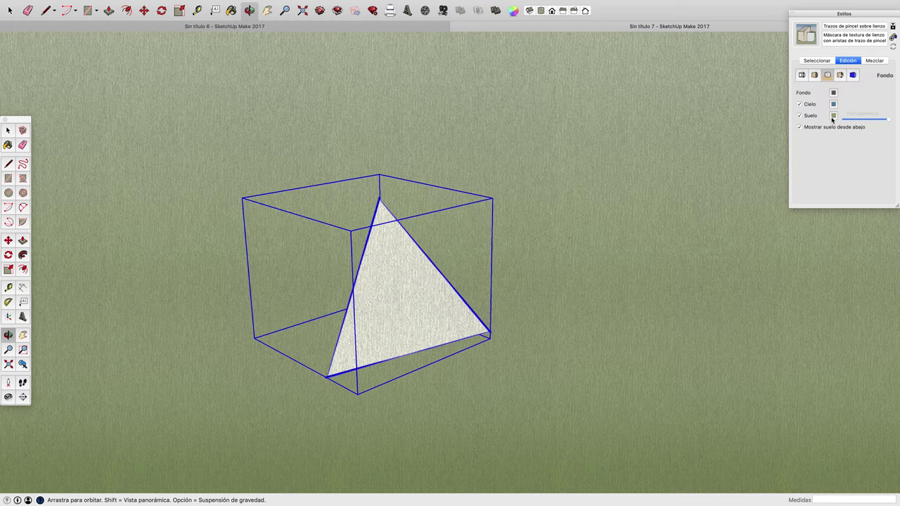
Set the ground and background colours to white and turn off the sky
{"action": "left_click", "coordinate": [834, 116]}
{"action": "scroll", "coordinate": [98, 276], "scroll_direction": "down", "scroll_amount": 1}
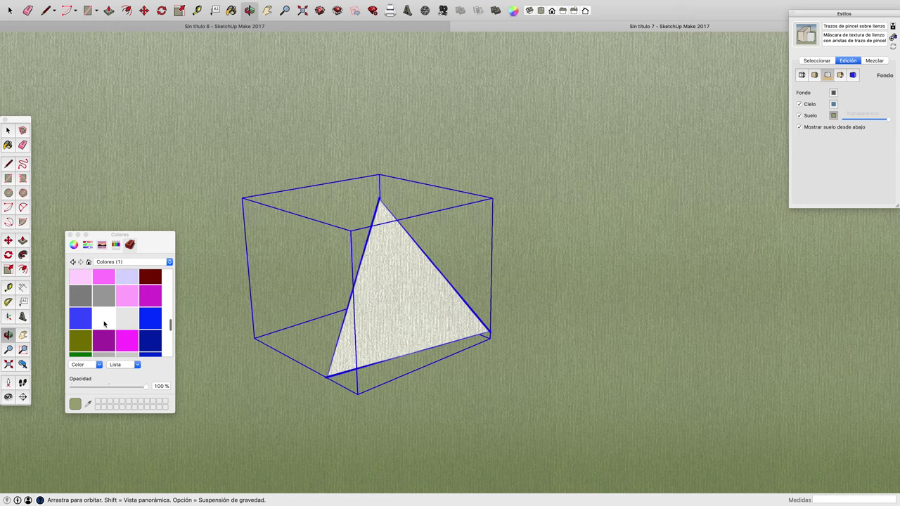
{"action": "left_click", "coordinate": [104, 323]}
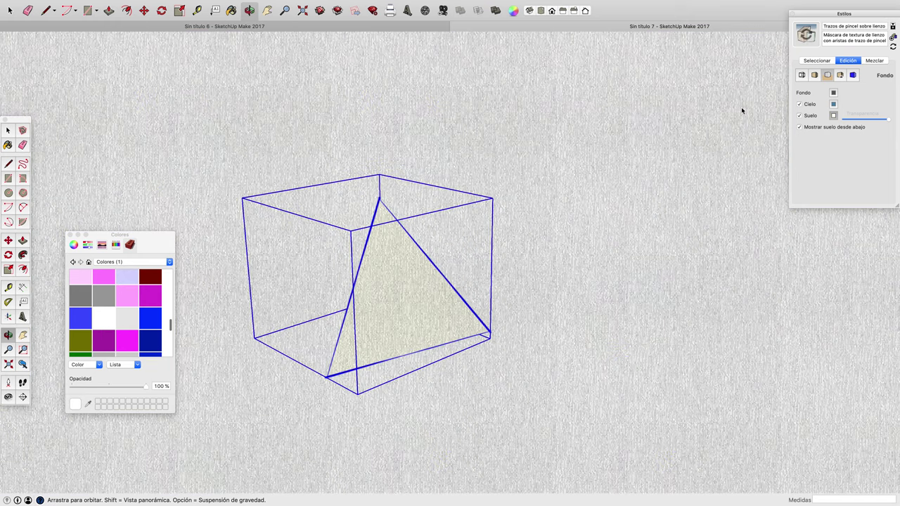
{"action": "left_click", "coordinate": [799, 105]}
{"action": "left_click", "coordinate": [108, 318]}
{"action": "mouse_move", "coordinate": [305, 296]}
{"action": "left_mouse_down"}
{"action": "mouse_move", "coordinate": [328, 313]}
{"action": "mouse_move", "coordinate": [600, 247]}
{"action": "mouse_move", "coordinate": [597, 286]}
{"action": "mouse_move", "coordinate": [543, 322]}
{"action": "mouse_move", "coordinate": [422, 337]}
{"action": "mouse_move", "coordinate": [318, 311]}
{"action": "mouse_move", "coordinate": [287, 284]}
{"action": "mouse_move", "coordinate": [310, 313]}
{"action": "left_mouse_up"}
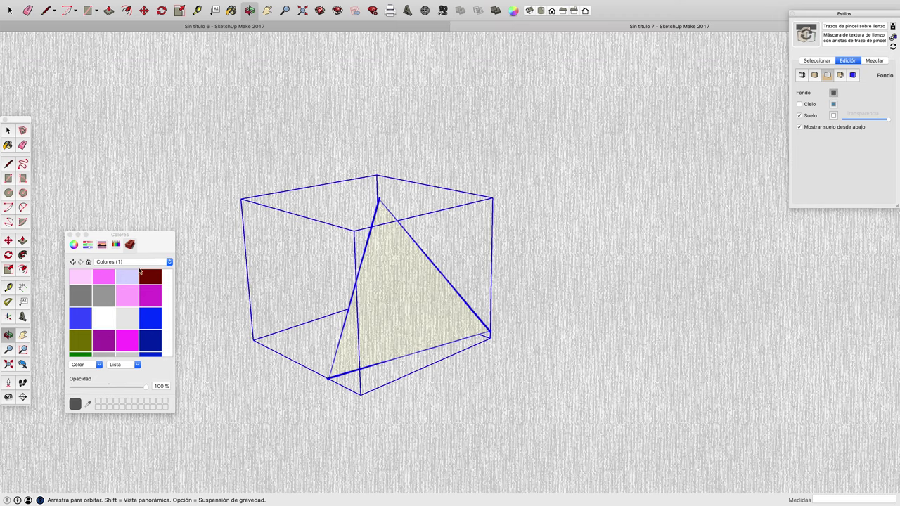
{"action": "left_click", "coordinate": [102, 323]}
{"action": "mouse_move", "coordinate": [277, 279]}
{"action": "left_mouse_down"}
{"action": "mouse_move", "coordinate": [312, 277]}
{"action": "mouse_move", "coordinate": [502, 215]}
{"action": "mouse_move", "coordinate": [598, 135]}
{"action": "mouse_move", "coordinate": [616, 193]}
{"action": "mouse_move", "coordinate": [581, 116]}
{"action": "mouse_move", "coordinate": [490, 74]}
{"action": "mouse_move", "coordinate": [378, 88]}
{"action": "mouse_move", "coordinate": [285, 134]}
{"action": "mouse_move", "coordinate": [295, 54]}
{"action": "mouse_move", "coordinate": [342, 40]}
{"action": "mouse_move", "coordinate": [430, 49]}
{"action": "mouse_move", "coordinate": [565, 134]}
{"action": "mouse_move", "coordinate": [448, 243]}
{"action": "mouse_move", "coordinate": [321, 275]}
{"action": "mouse_move", "coordinate": [351, 254]}
{"action": "left_mouse_up"}
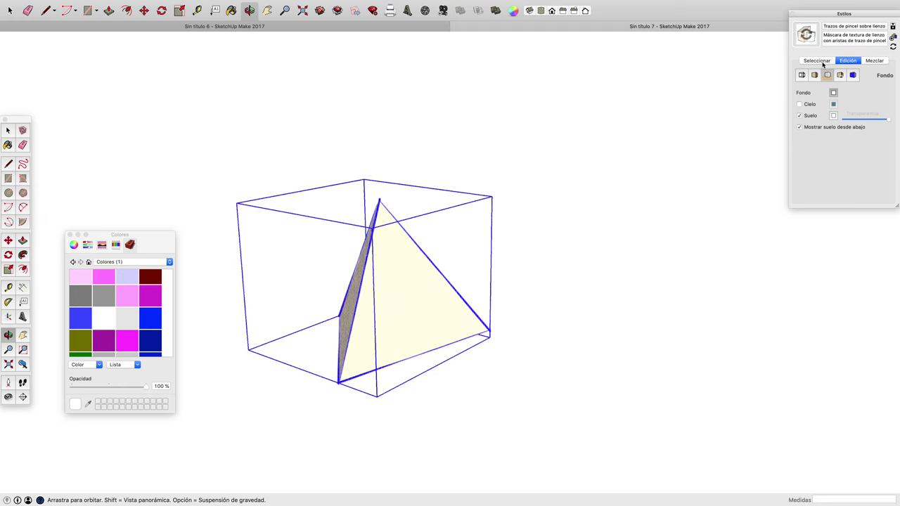
Preview the monochrome, blue background, brush-strokes-on-canvas and watercolour-with-pencil styles on the pyramid
{"action": "left_click", "coordinate": [820, 63]}
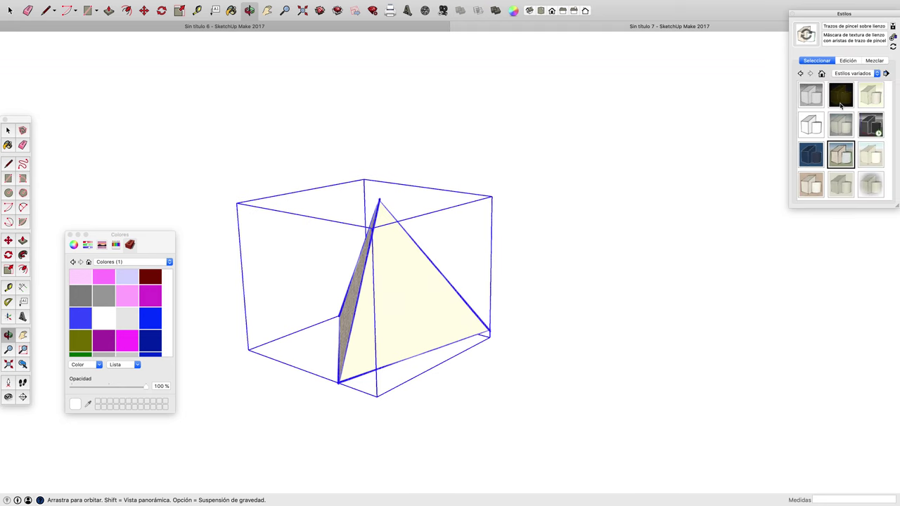
{"action": "left_click", "coordinate": [842, 106]}
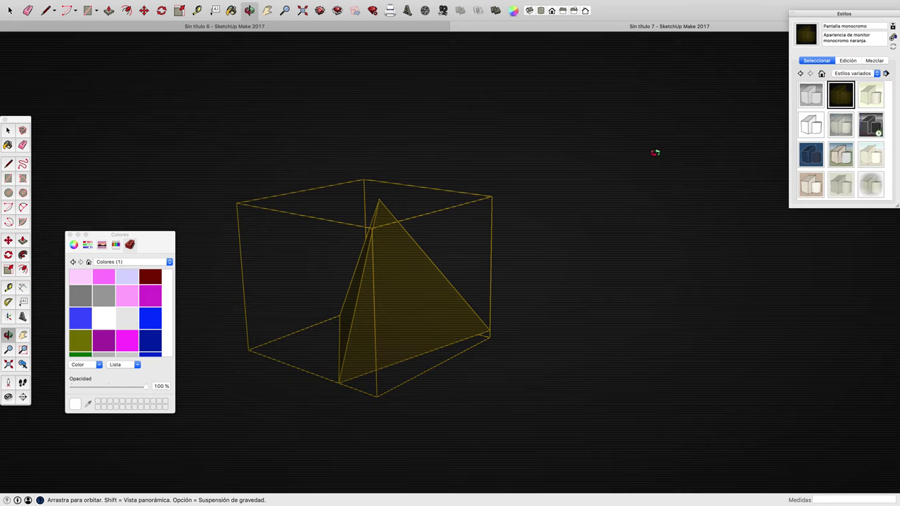
{"action": "left_click", "coordinate": [811, 155]}
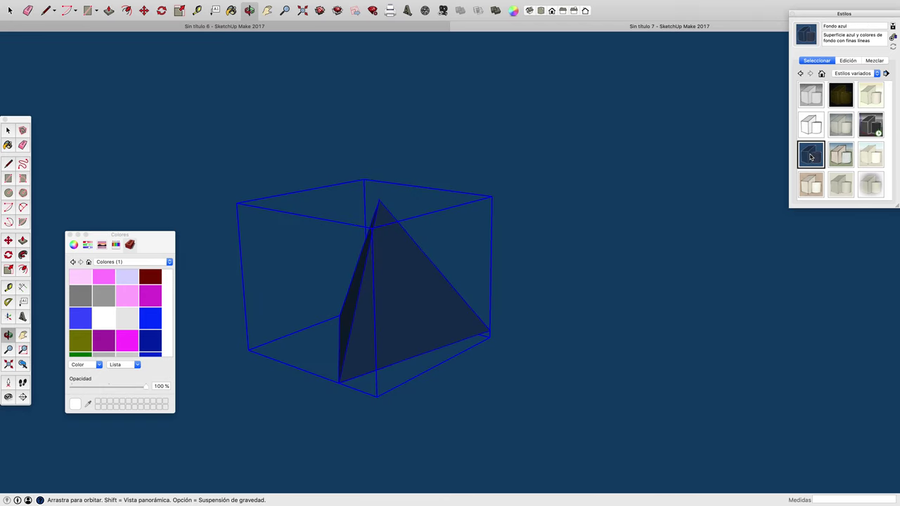
{"action": "left_click", "coordinate": [842, 154]}
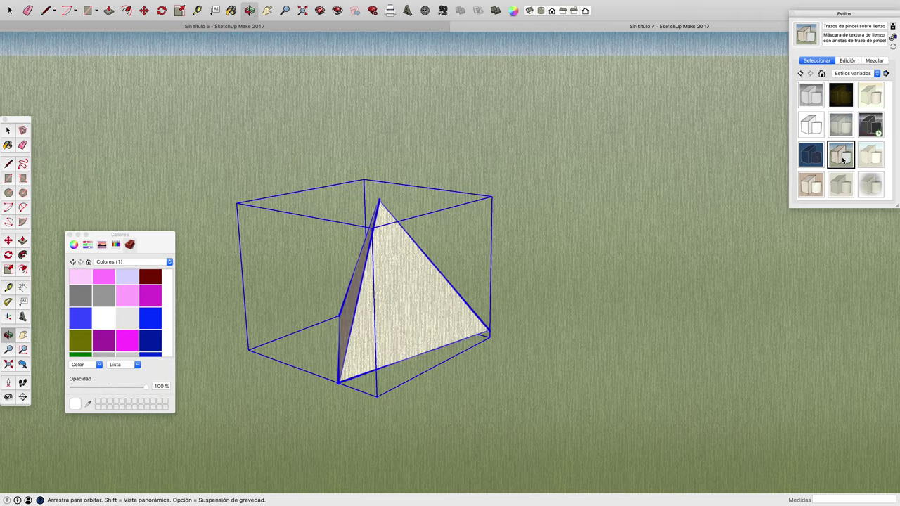
{"action": "left_click", "coordinate": [869, 156]}
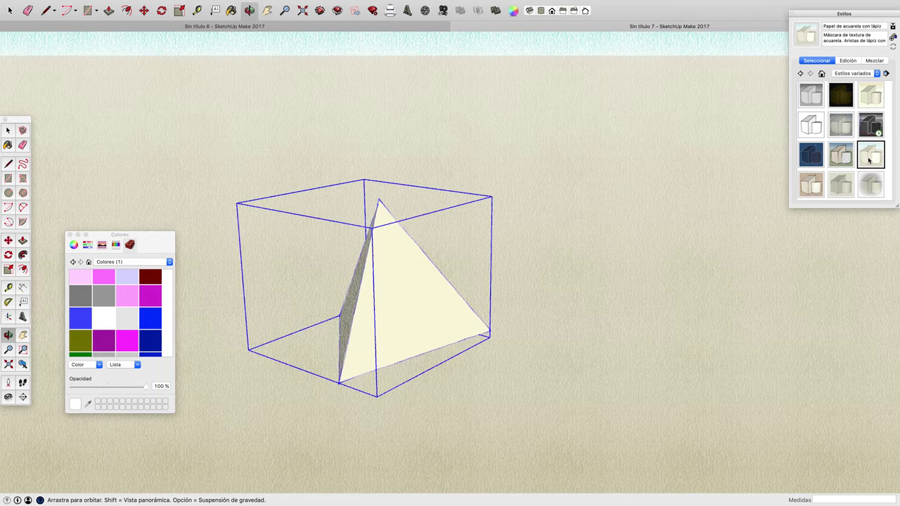
Clear the selection, try grey paper and Garabato en masonita, then apply Aglomerado con rotulador fino
{"action": "left_click", "coordinate": [9, 130]}
{"action": "left_click", "coordinate": [231, 156]}
{"action": "left_click", "coordinate": [877, 187]}
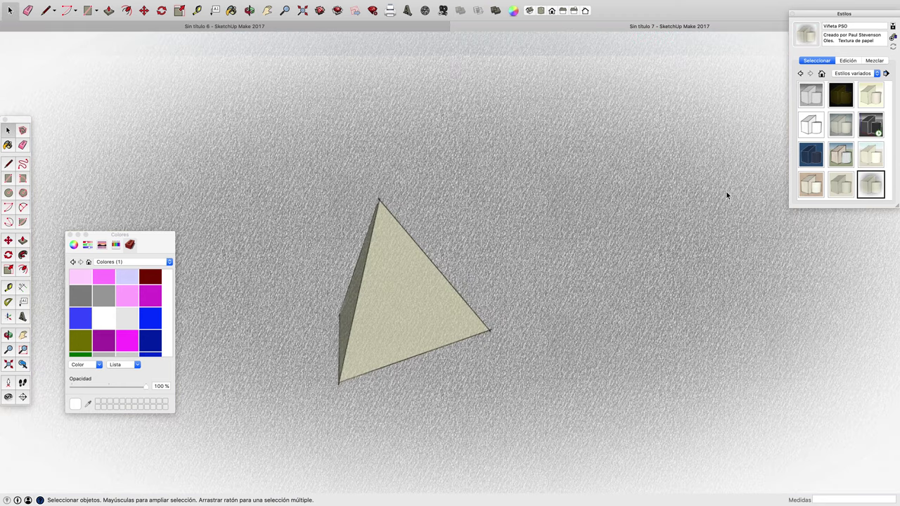
{"action": "left_click", "coordinate": [811, 189]}
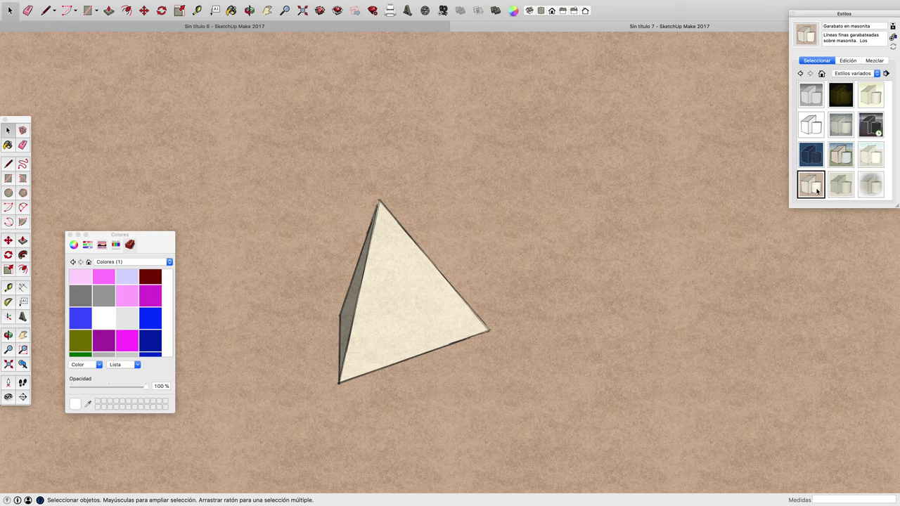
{"action": "left_click", "coordinate": [837, 187]}
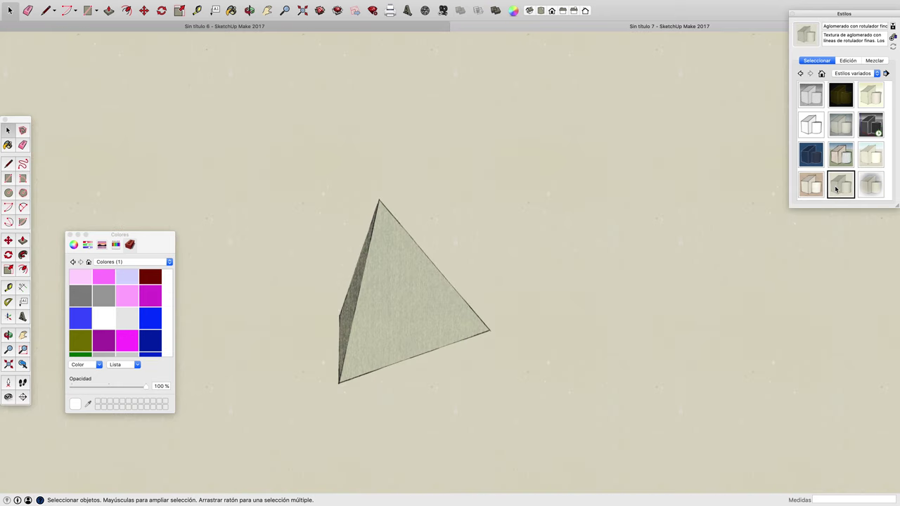
Orbit the view to an upright front view of the pyramid
{"action": "left_click", "coordinate": [249, 9]}
{"action": "mouse_move", "coordinate": [518, 248]}
{"action": "left_mouse_down"}
{"action": "mouse_move", "coordinate": [289, 195]}
{"action": "mouse_move", "coordinate": [255, 96]}
{"action": "mouse_move", "coordinate": [434, 147]}
{"action": "mouse_move", "coordinate": [400, 205]}
{"action": "mouse_move", "coordinate": [562, 287]}
{"action": "mouse_move", "coordinate": [785, 312]}
{"action": "left_mouse_up"}
{"action": "left_click_drag", "start_coordinate": [398, 363], "coordinate": [715, 348]}
{"action": "mouse_move", "coordinate": [350, 382]}
{"action": "left_mouse_down"}
{"action": "mouse_move", "coordinate": [602, 328]}
{"action": "mouse_move", "coordinate": [497, 364]}
{"action": "mouse_move", "coordinate": [685, 309]}
{"action": "left_mouse_up"}
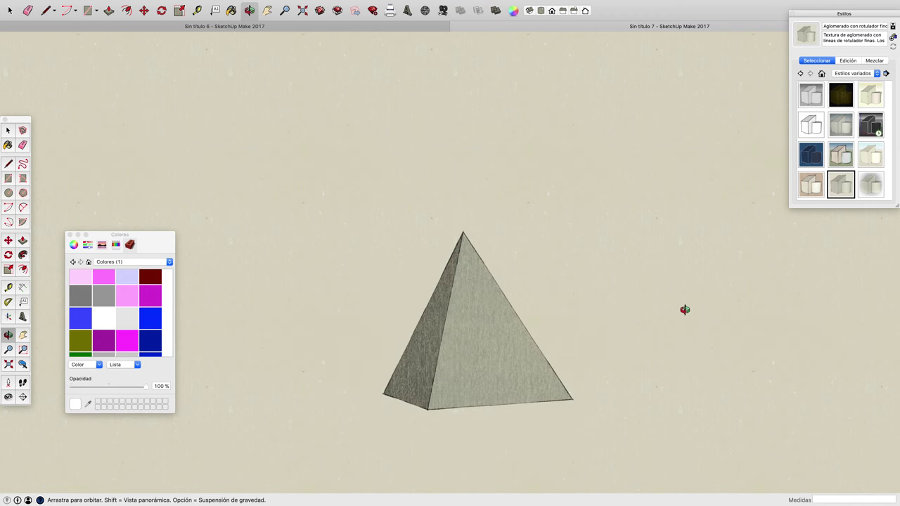